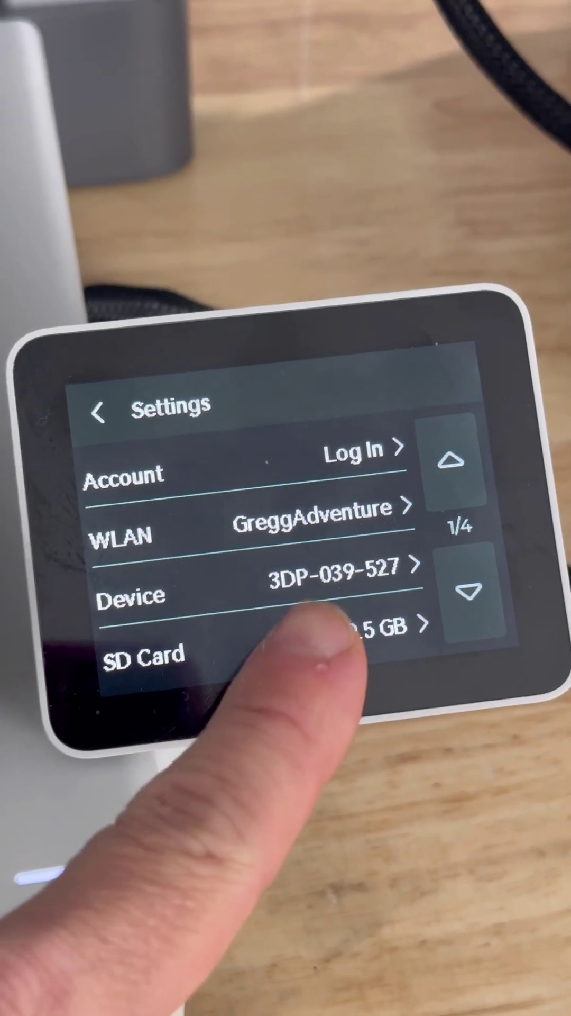
{"action": "left_click", "coordinate": [314, 635]}
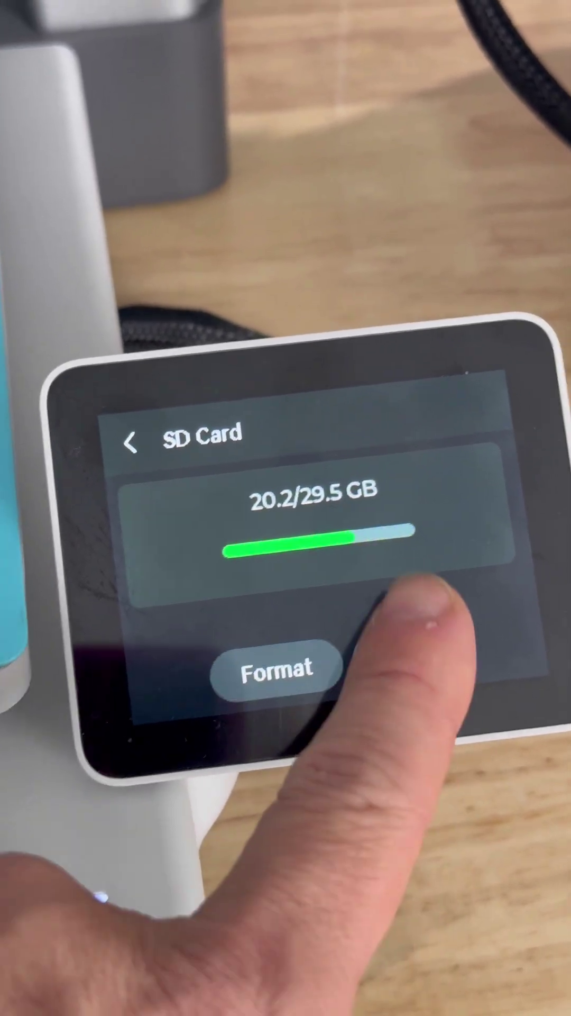
{"action": "left_click", "coordinate": [407, 662]}
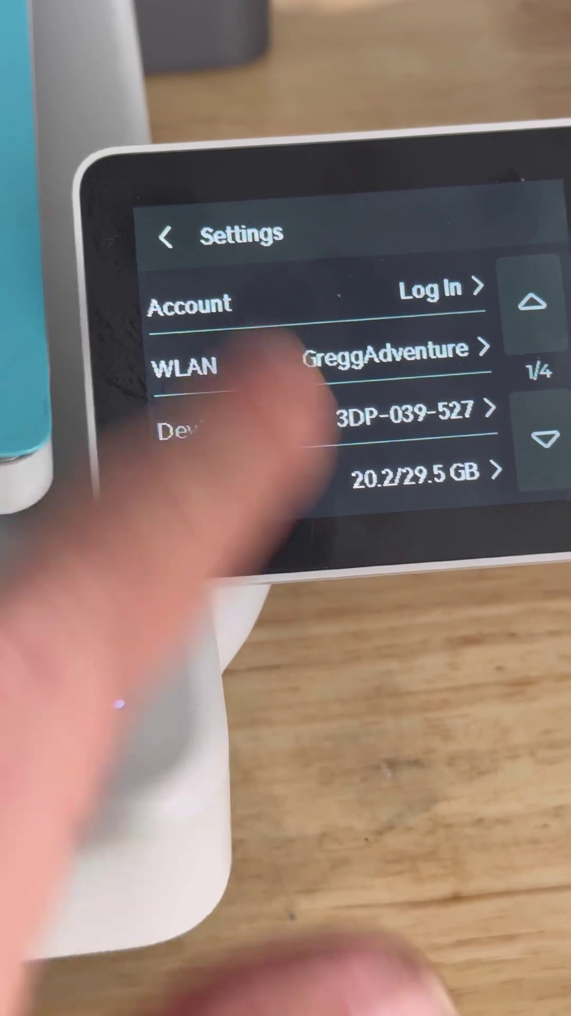
Pick SD-card firmware 01.07.00.00 under Settings > Firmware > Update Offline, replacing current 01.03.30.01.
{"action": "left_click", "coordinate": [165, 236]}
{"action": "left_click", "coordinate": [385, 445]}
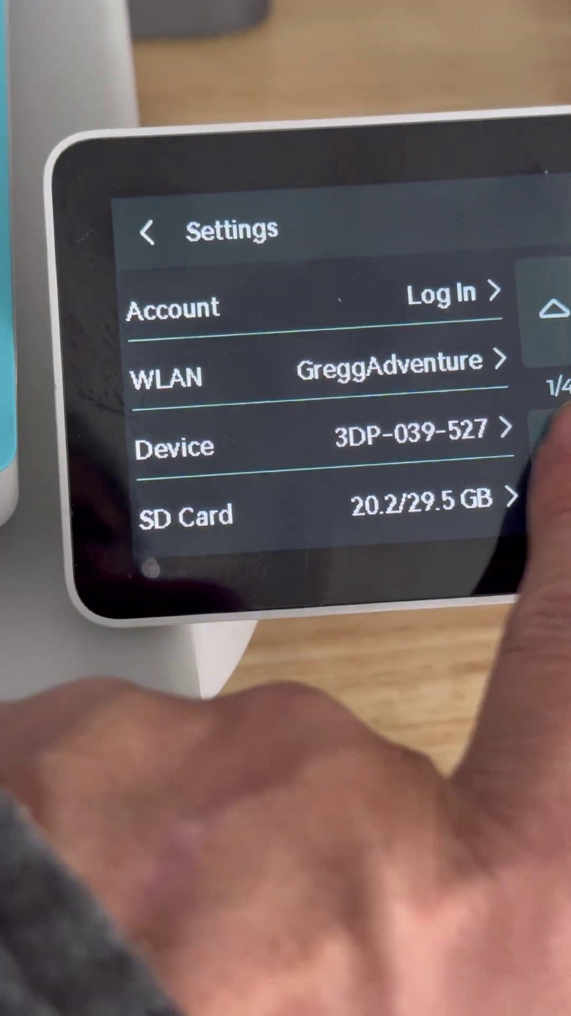
{"action": "left_click", "coordinate": [556, 476]}
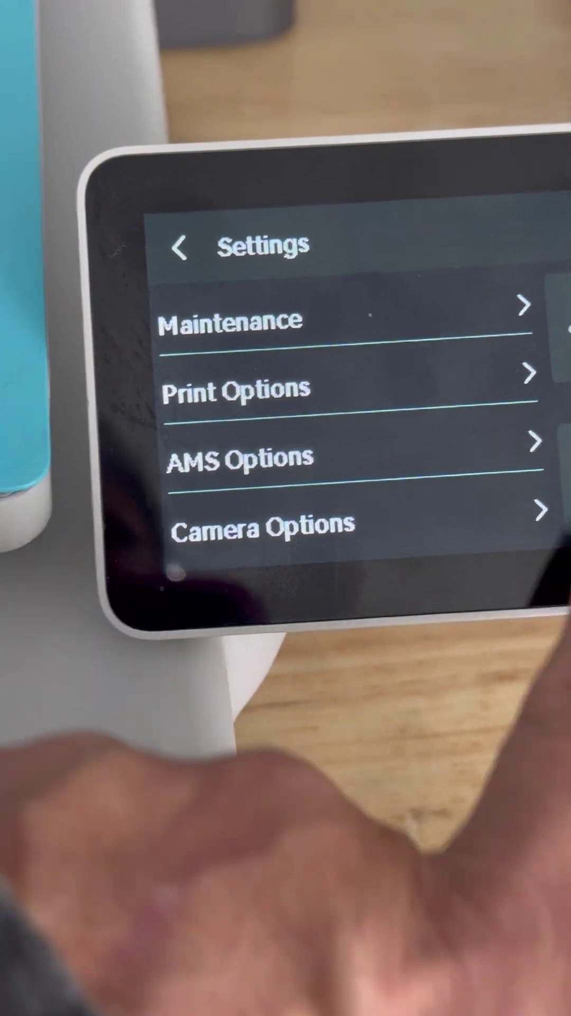
{"action": "left_click", "coordinate": [559, 488]}
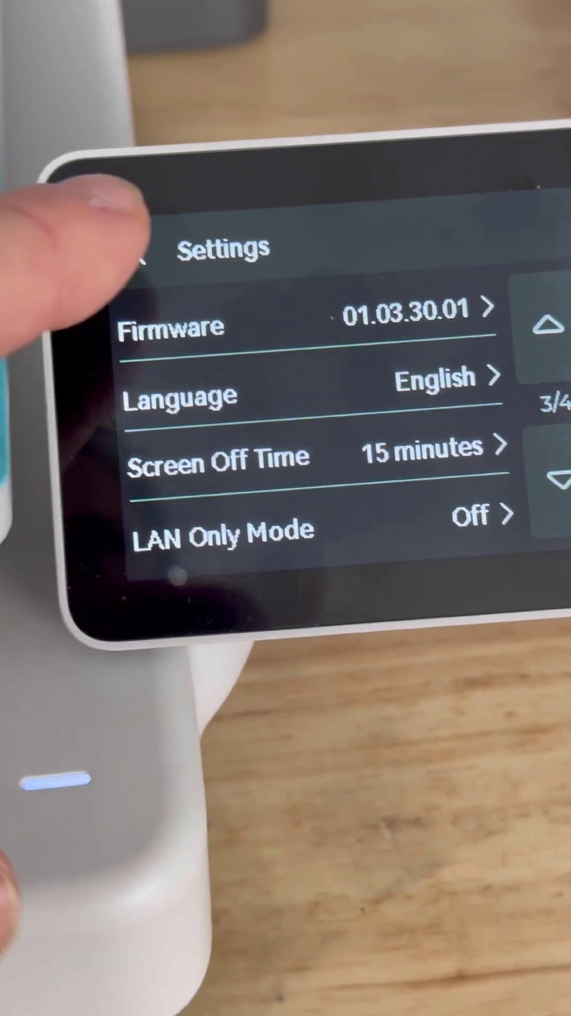
{"action": "left_click", "coordinate": [238, 337]}
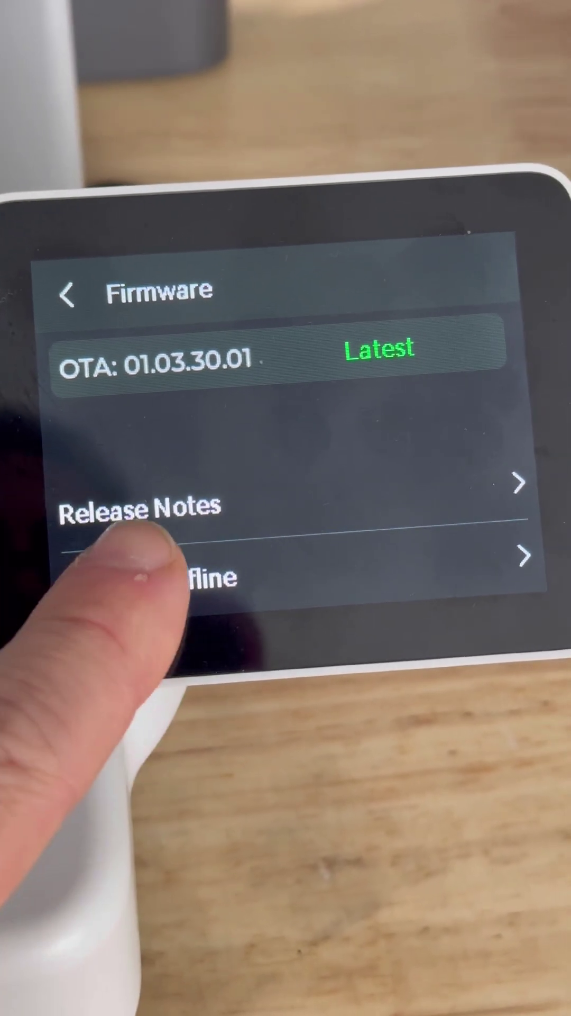
{"action": "left_click", "coordinate": [143, 567]}
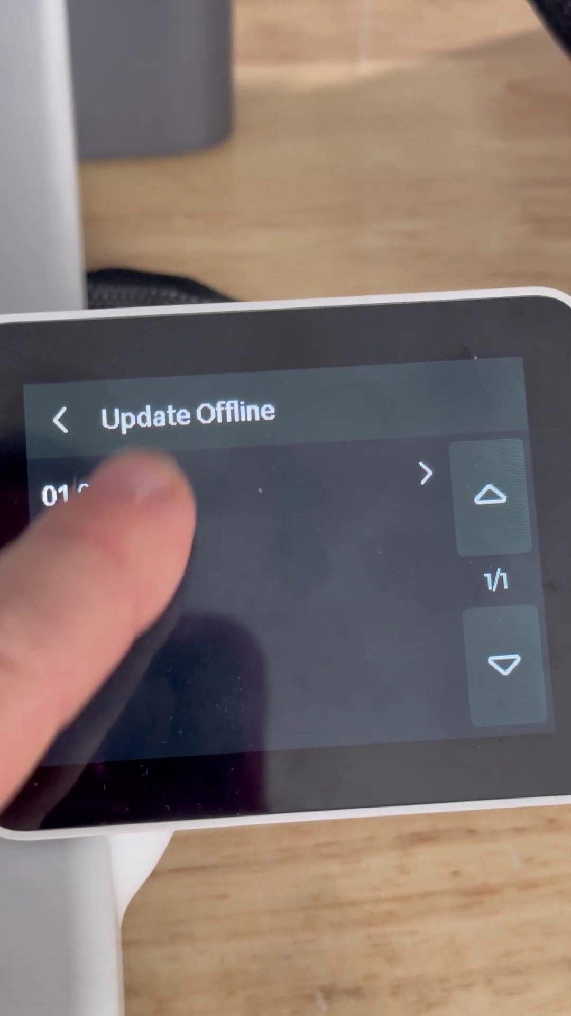
{"action": "left_click", "coordinate": [131, 461]}
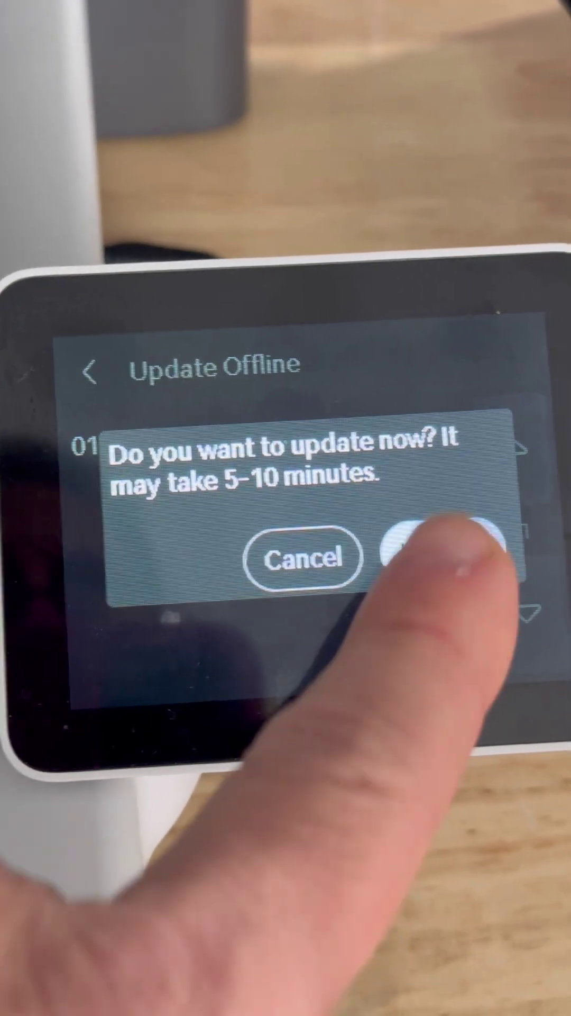